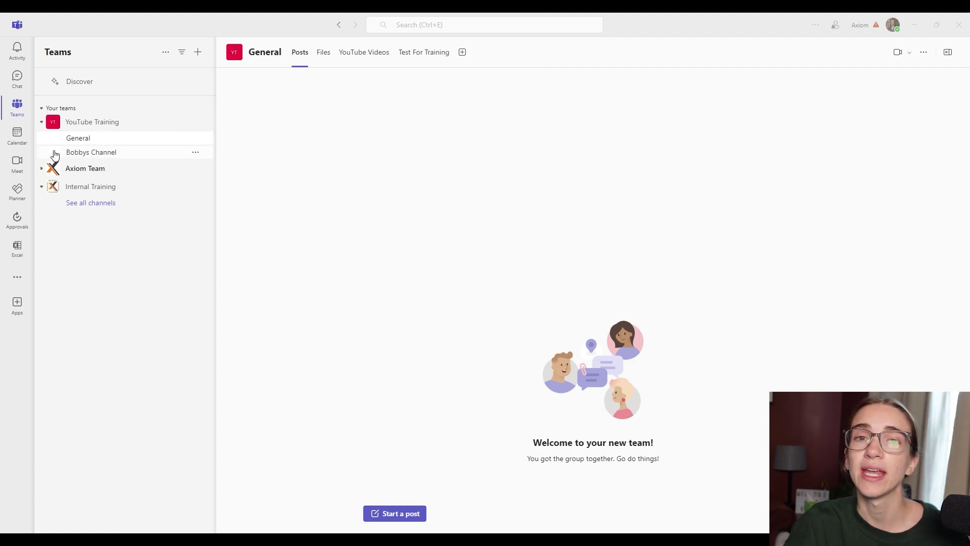
- View Bobbys Channel in the YouTube Training team and return to its General channel
{"action": "left_click", "coordinate": [81, 158]}
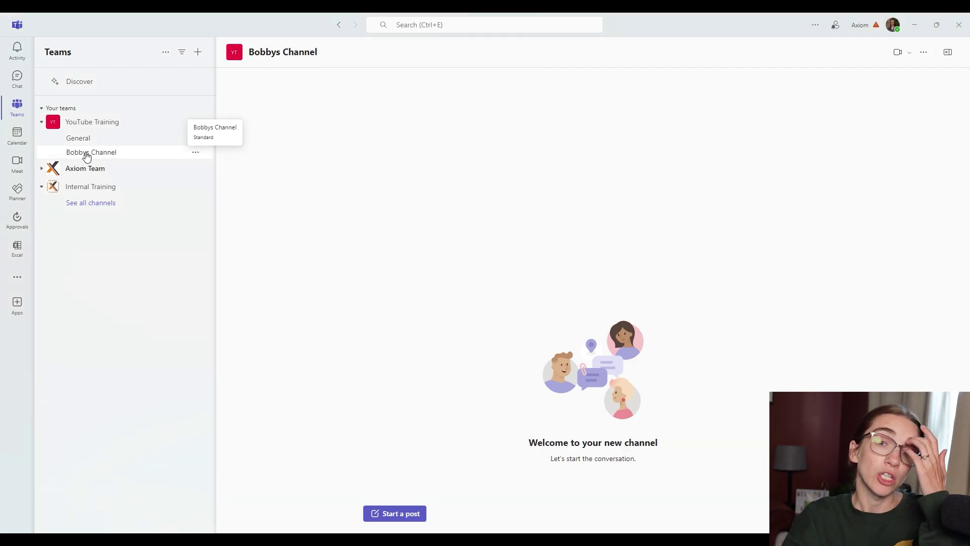
{"action": "left_click", "coordinate": [86, 142]}
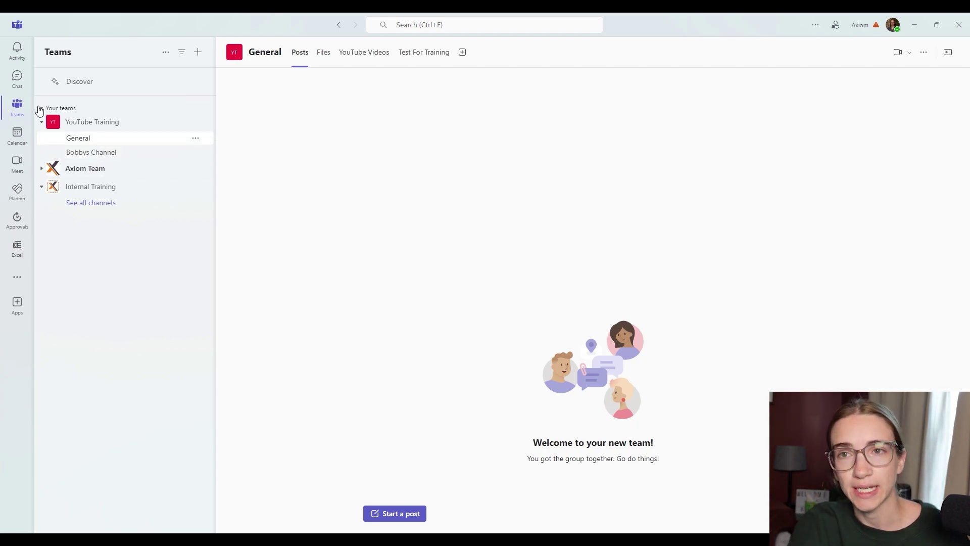
{"action": "left_click", "coordinate": [106, 158]}
{"action": "key", "text": "alt+Left"}
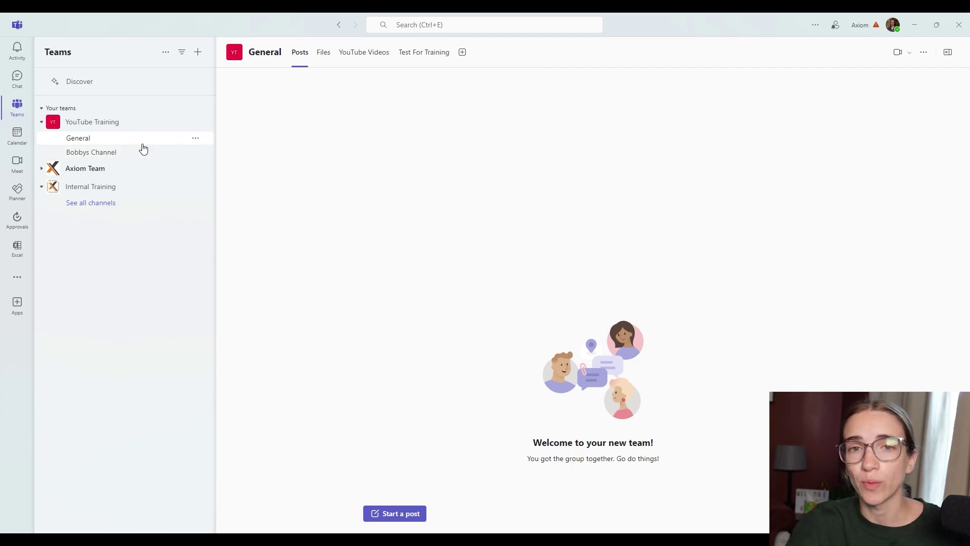
- Create a Standard channel named "Channel Training" in the YouTube Training team, leaving its description blank
{"action": "right_click", "coordinate": [146, 129]}
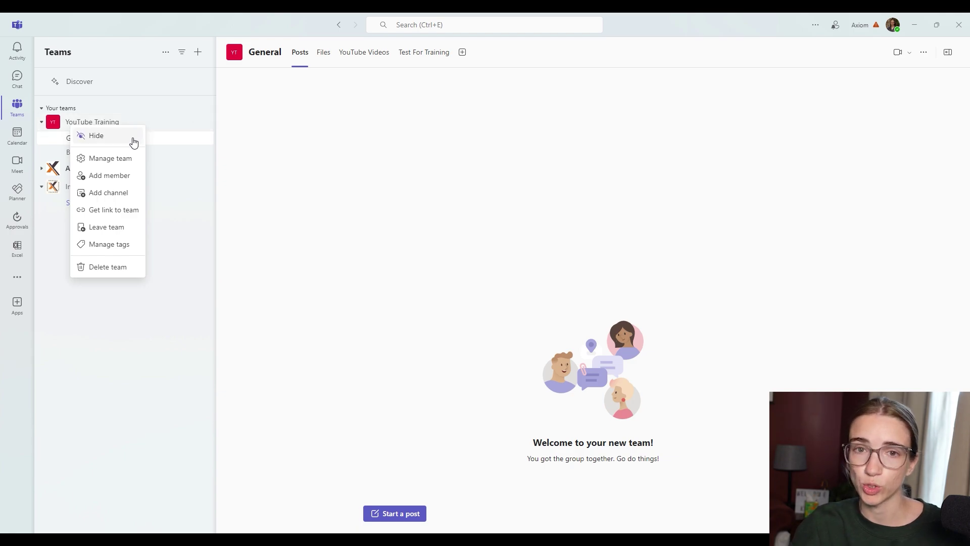
{"action": "left_click", "coordinate": [121, 197]}
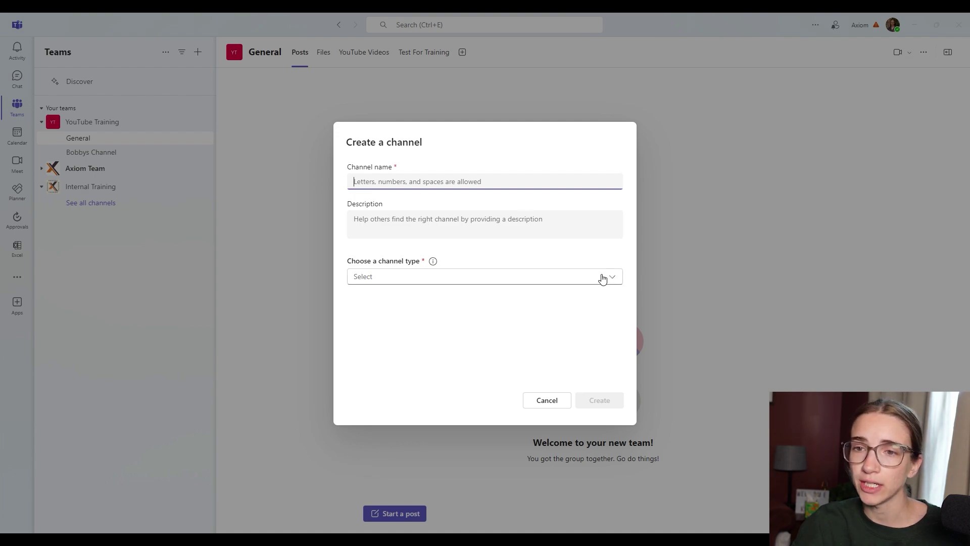
{"action": "left_click", "coordinate": [410, 280]}
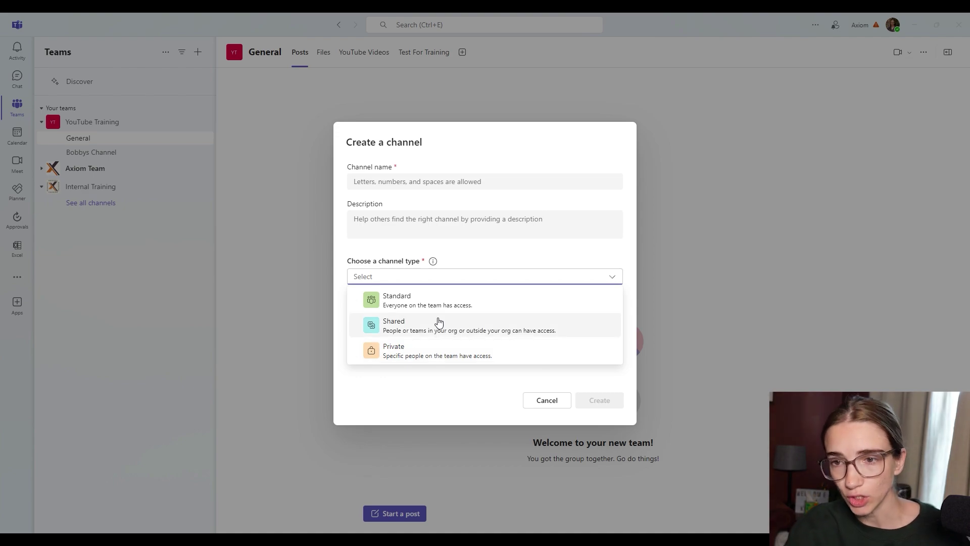
{"action": "left_click", "coordinate": [441, 301]}
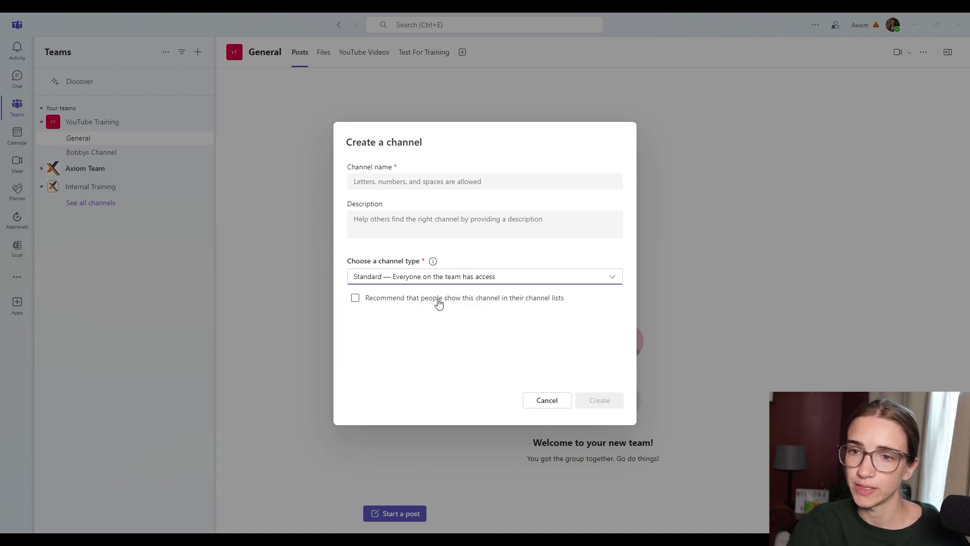
{"action": "left_click", "coordinate": [433, 183]}
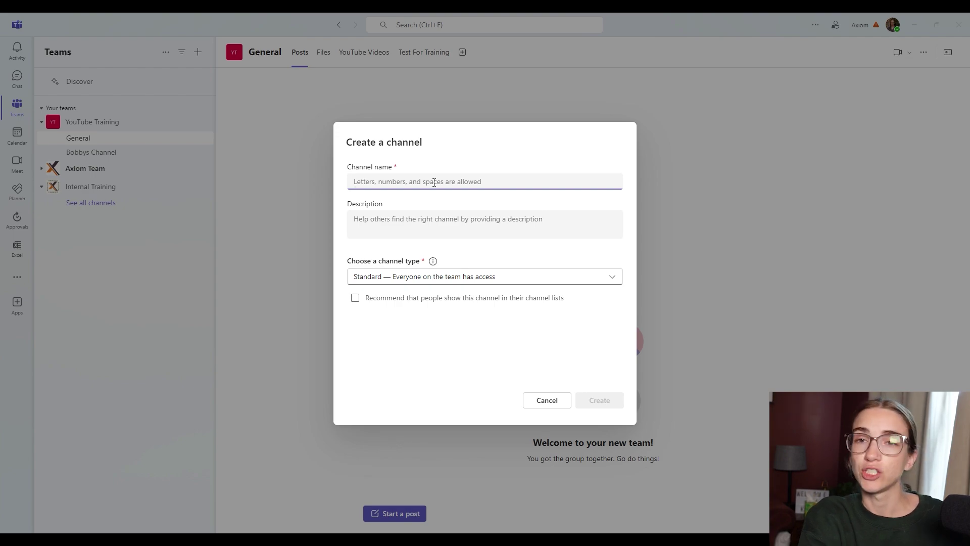
{"action": "type", "text": "Channel "}
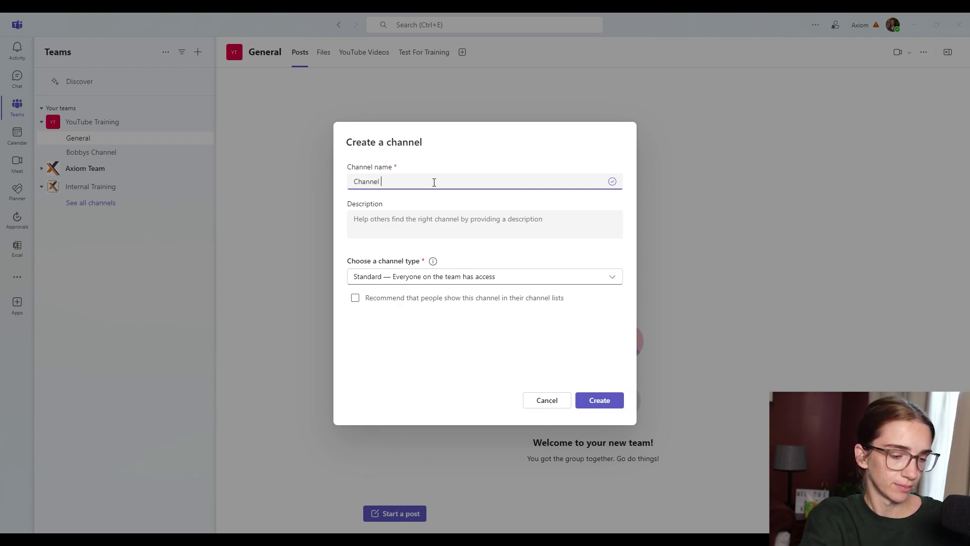
{"action": "type", "text": "Training"}
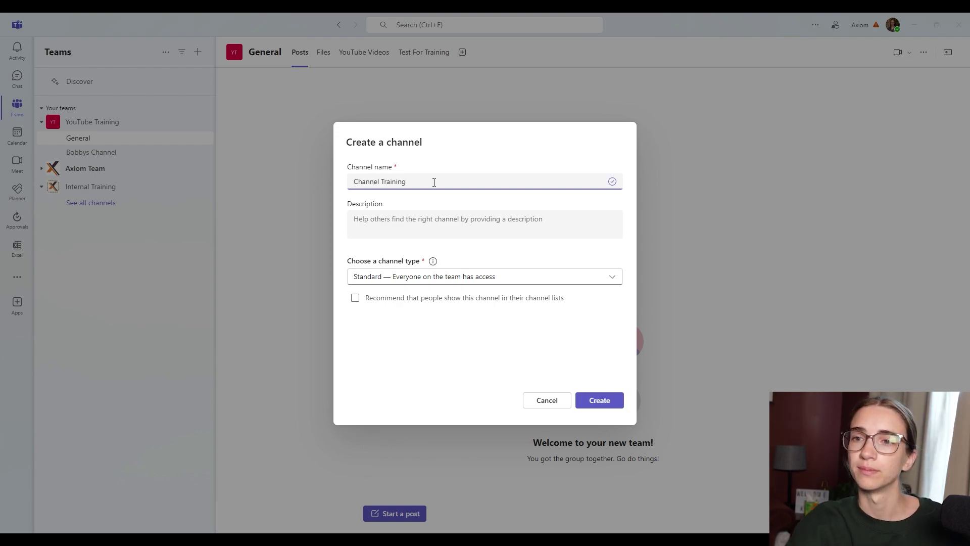
{"action": "left_click", "coordinate": [444, 213]}
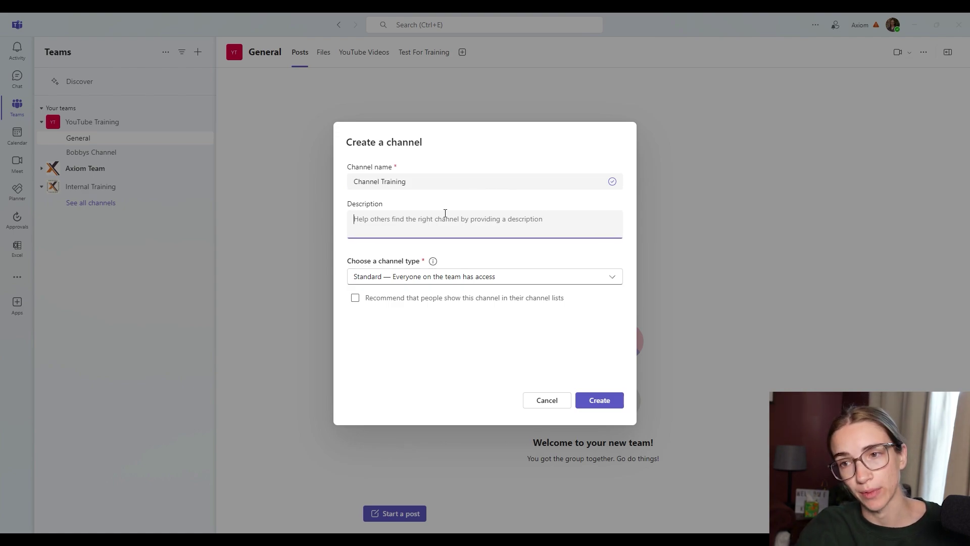
{"action": "left_click", "coordinate": [599, 400]}
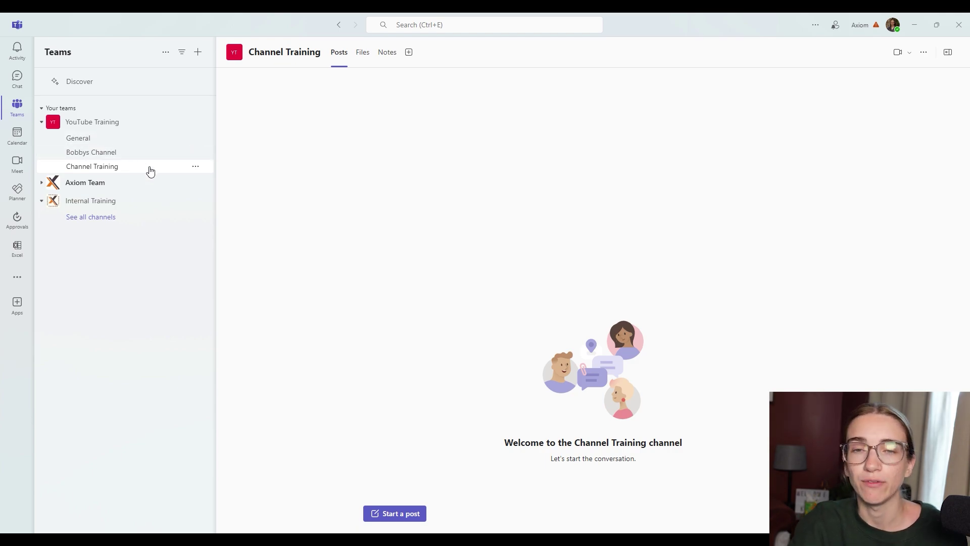
- Delete the Channel Training channel from the YouTube Training team
{"action": "left_click", "coordinate": [195, 168]}
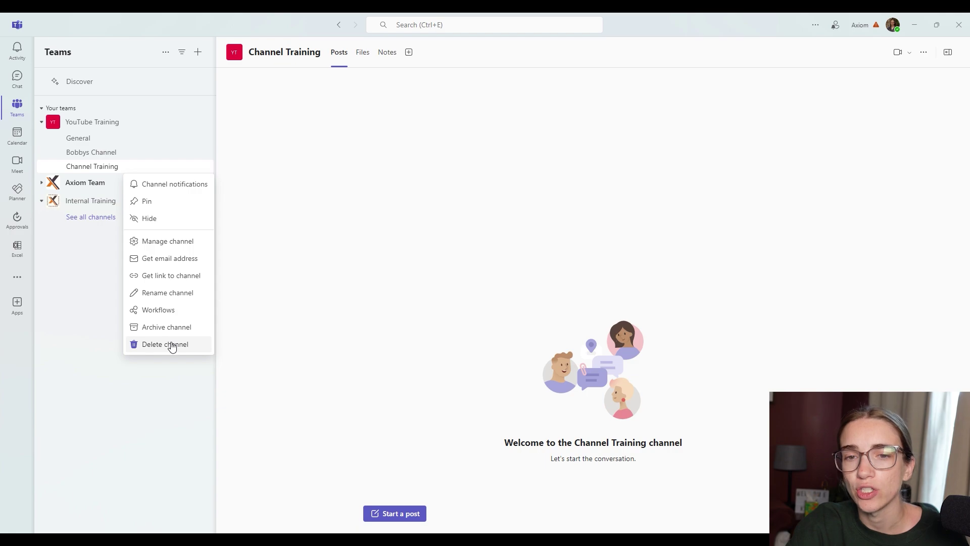
{"action": "left_click", "coordinate": [171, 344]}
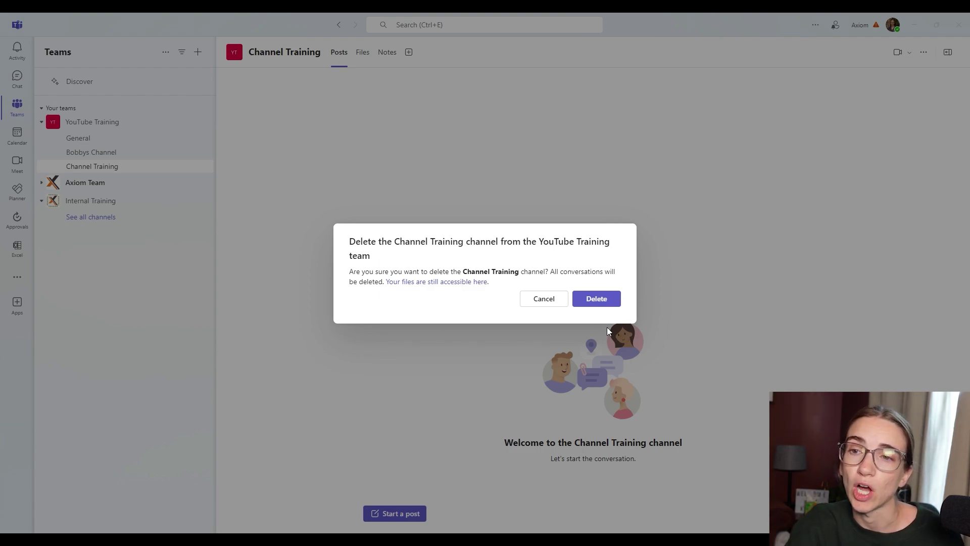
{"action": "left_click", "coordinate": [605, 302]}
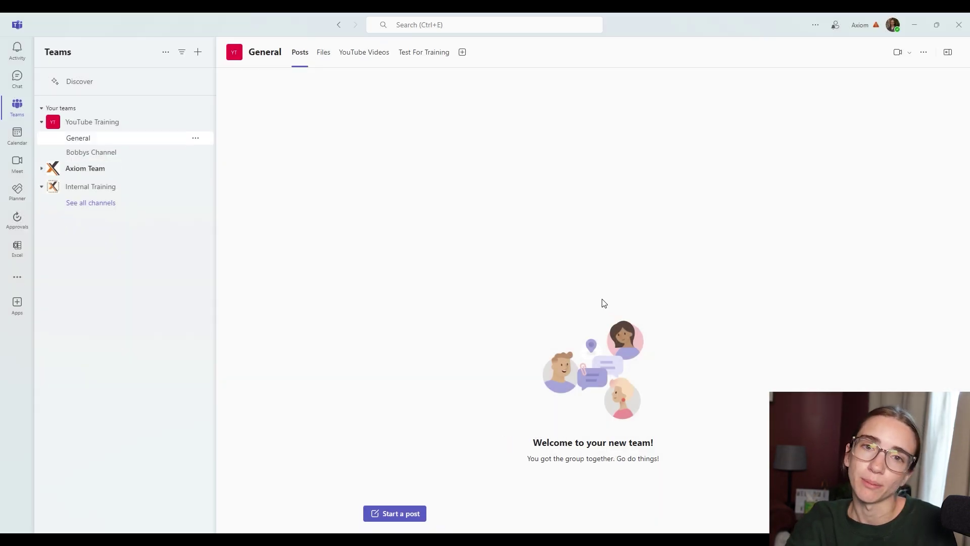
- Look through the posts, new-post composer, files and notes of Bobbys Channel, closing the composer without posting
{"action": "left_click", "coordinate": [135, 159]}
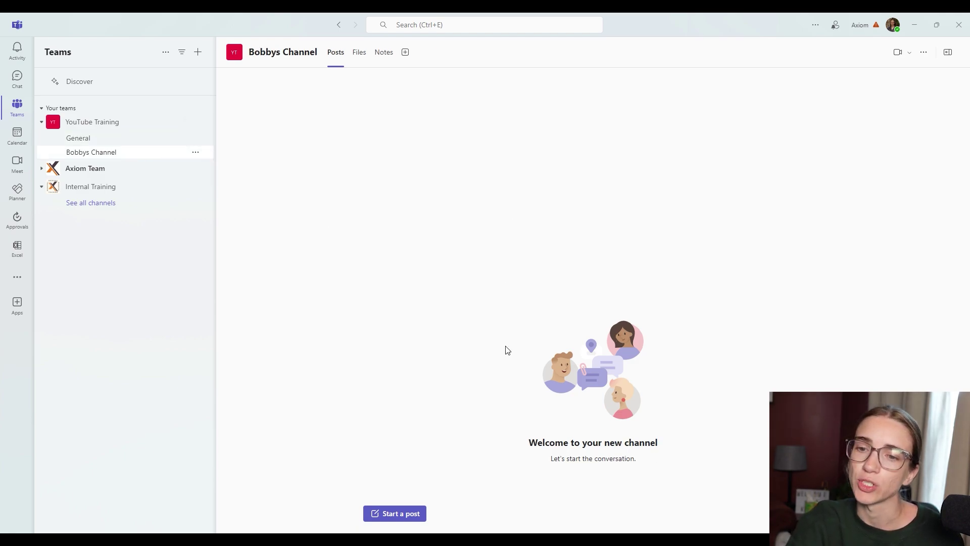
{"action": "left_click", "coordinate": [418, 515]}
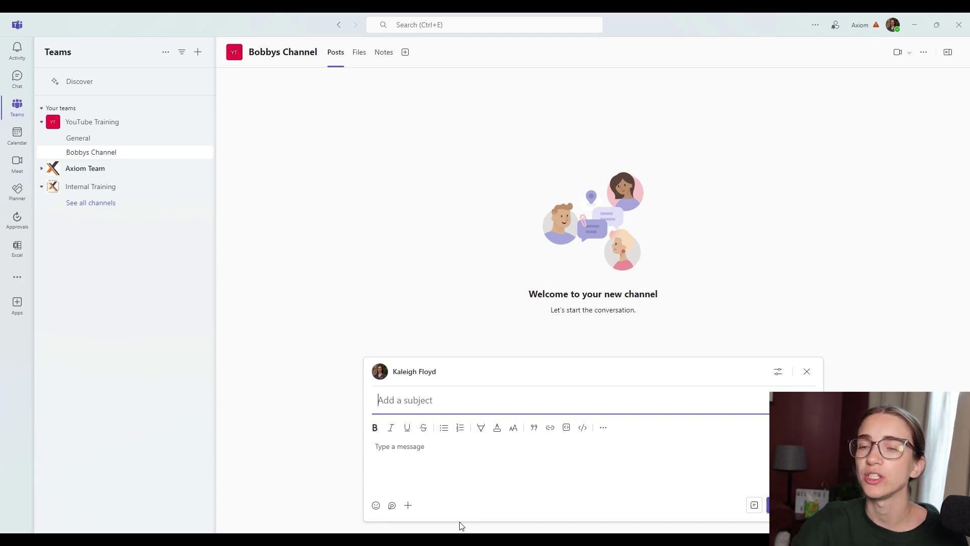
{"action": "left_click", "coordinate": [811, 377]}
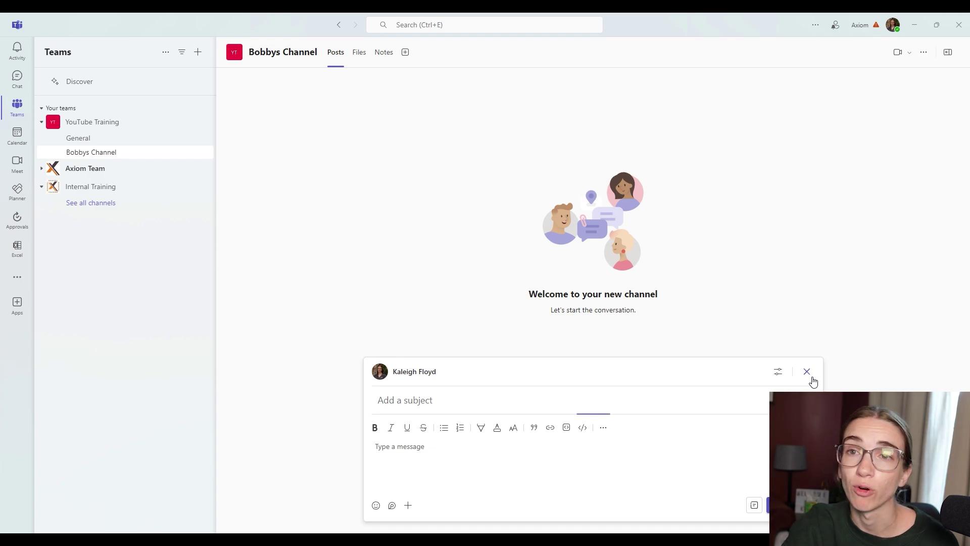
{"action": "left_click", "coordinate": [359, 53]}
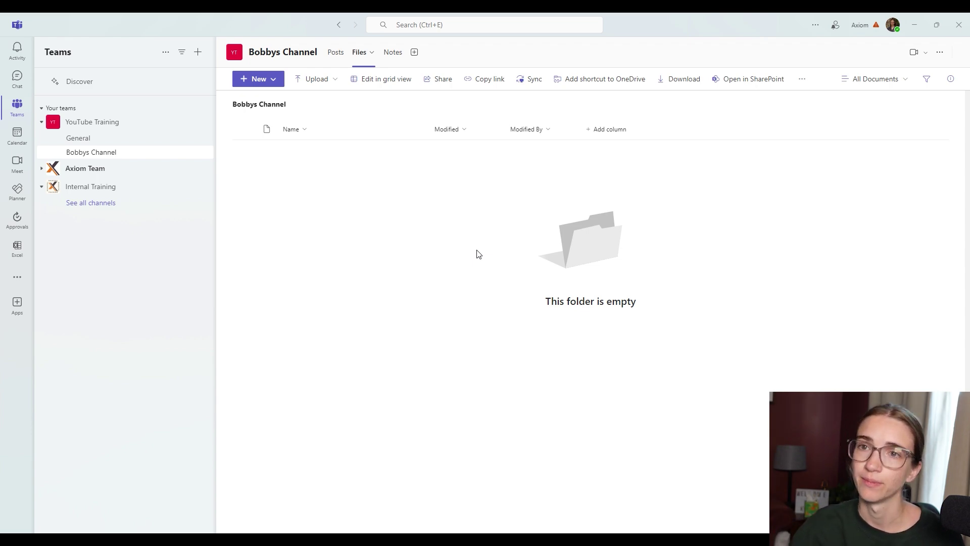
{"action": "left_click", "coordinate": [398, 51]}
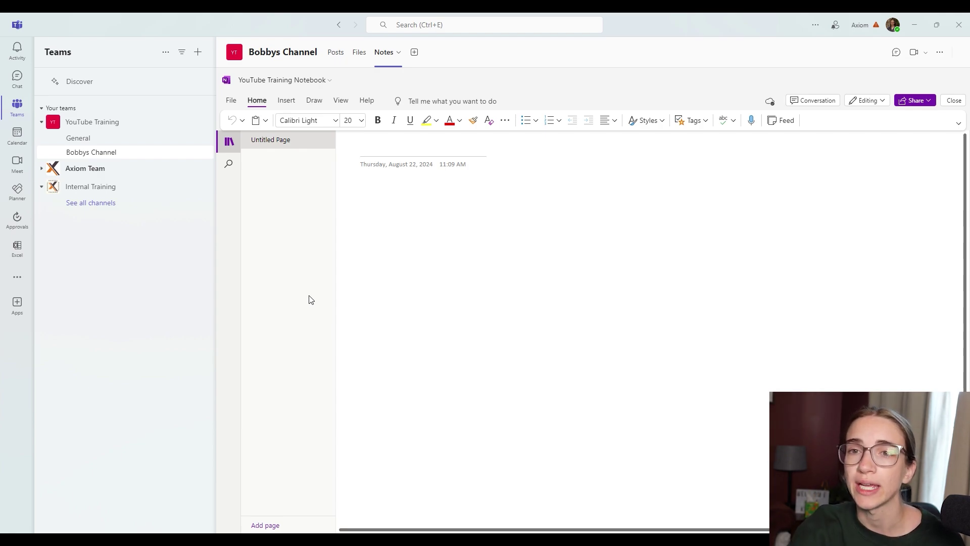
- Compare the tabs of General and Bobbys Channel, and view the apps that can be added to Bobbys Channel as a tab
{"action": "left_click", "coordinate": [113, 141]}
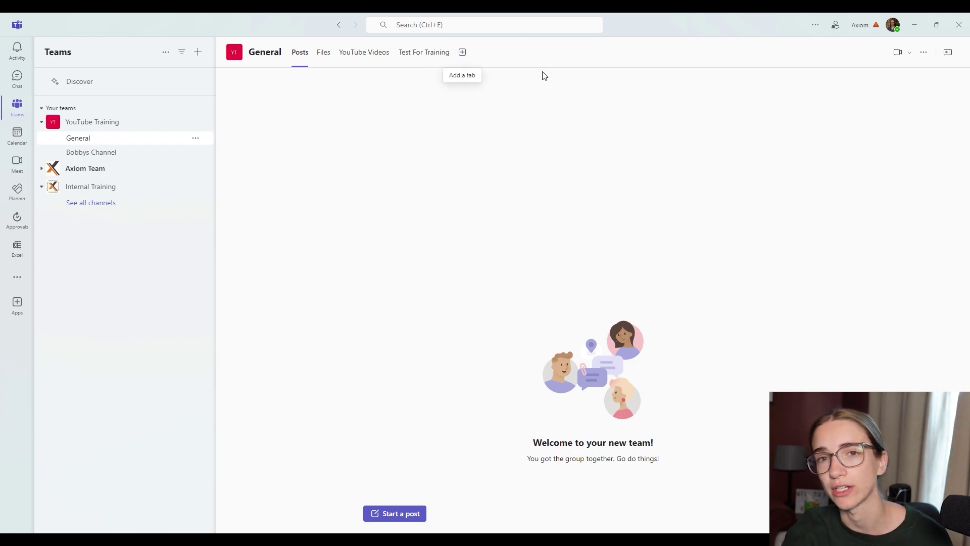
{"action": "left_click", "coordinate": [154, 156]}
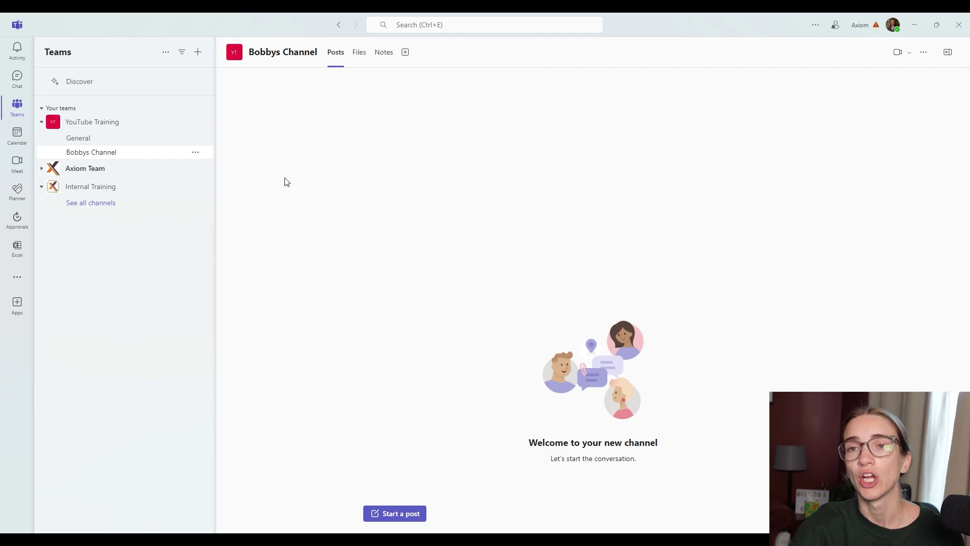
{"action": "left_click", "coordinate": [405, 52]}
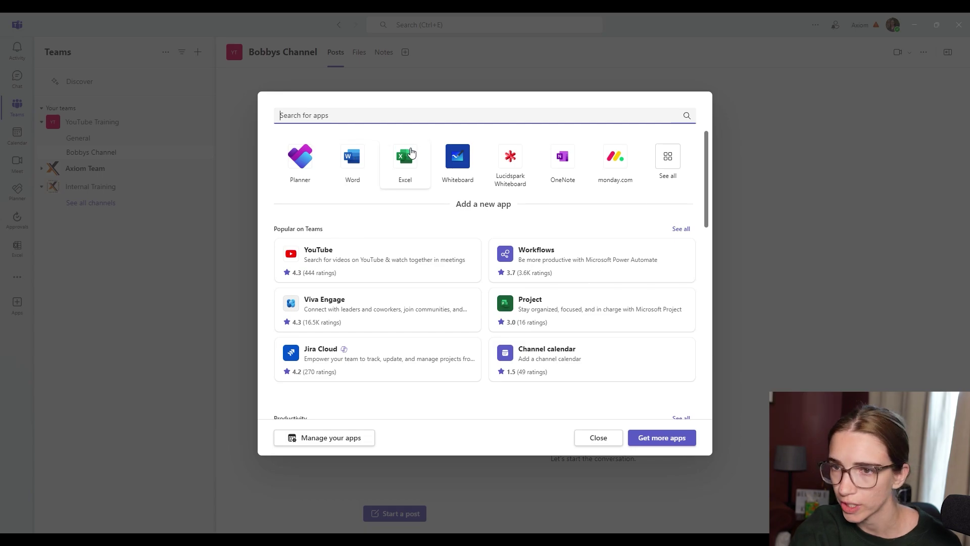
{"action": "left_click", "coordinate": [780, 316]}
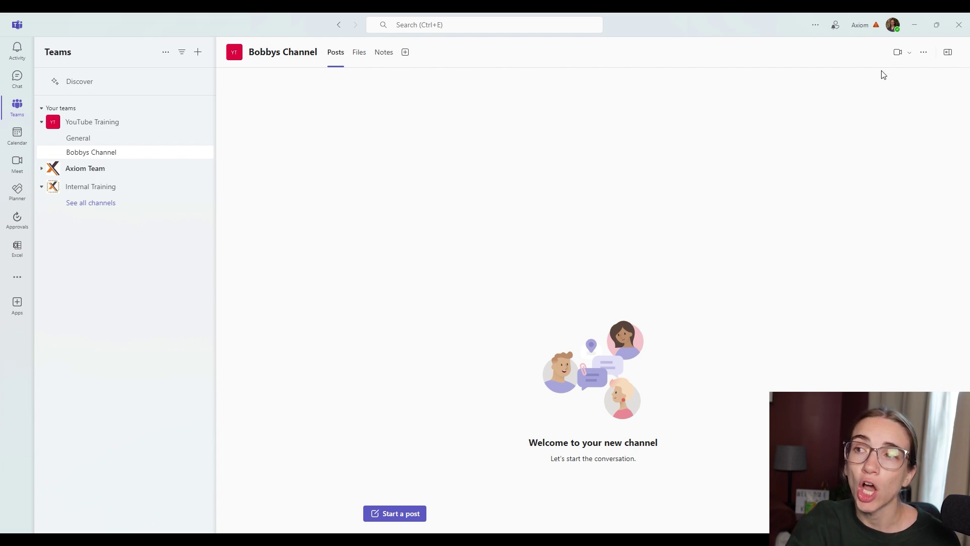
- Review the meeting options and the channel management options available for Bobbys Channel
{"action": "left_click", "coordinate": [907, 59]}
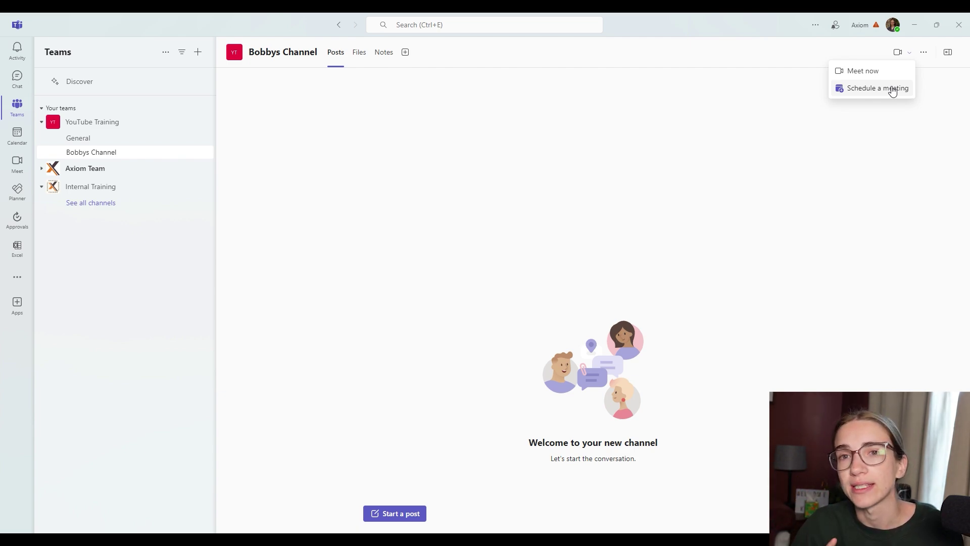
{"action": "left_click", "coordinate": [923, 52]}
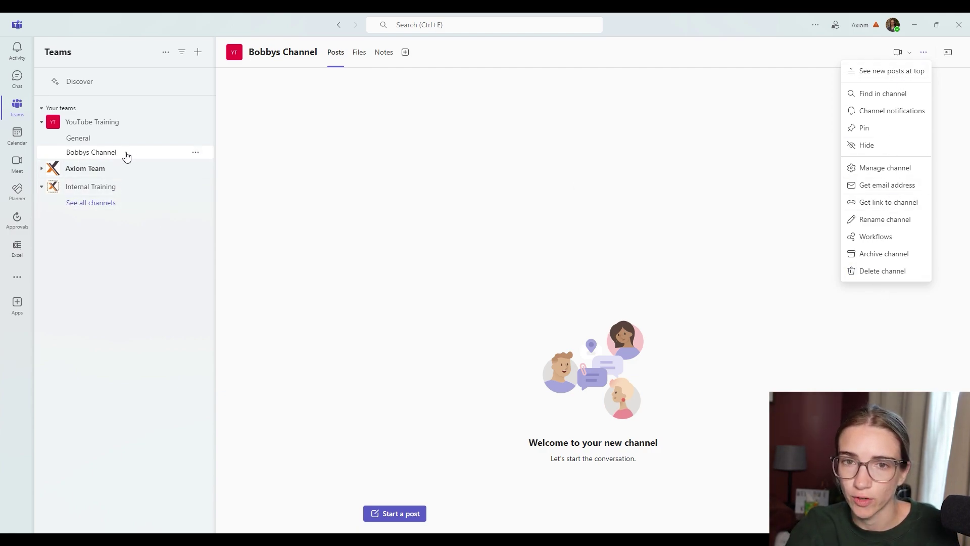
{"action": "left_click", "coordinate": [196, 154]}
{"action": "left_click", "coordinate": [196, 153]}
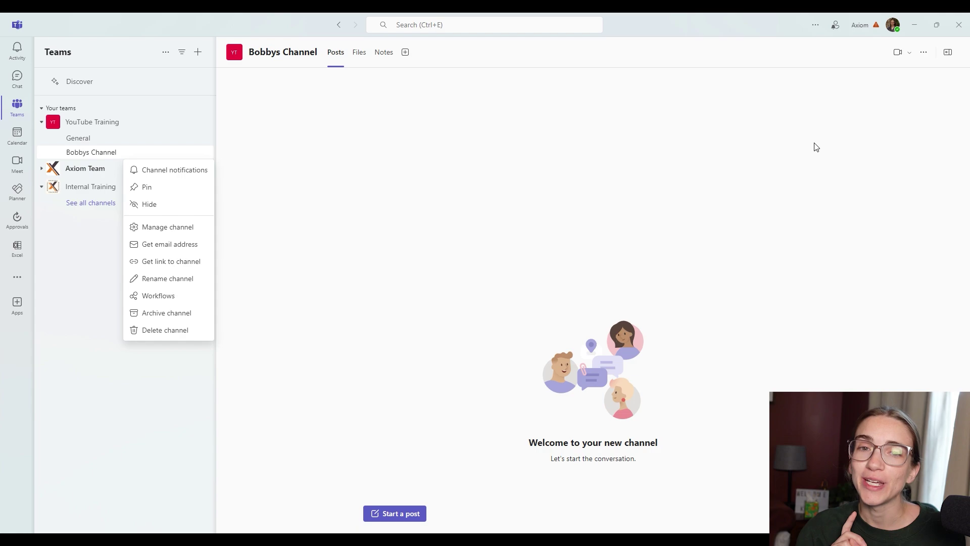
- Inspect the General channel's management options and its rename dialog, and cancel the renaming
{"action": "left_click", "coordinate": [88, 139]}
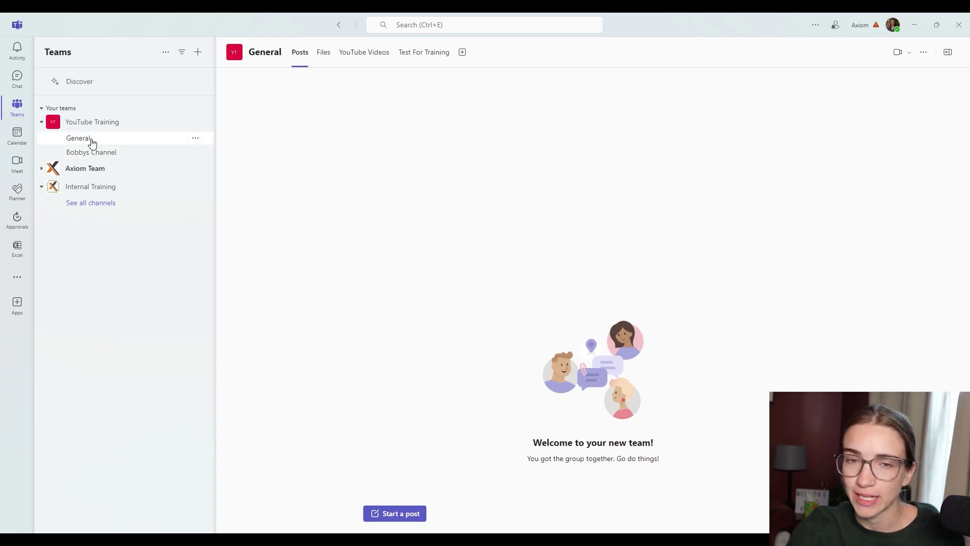
{"action": "left_click", "coordinate": [198, 144]}
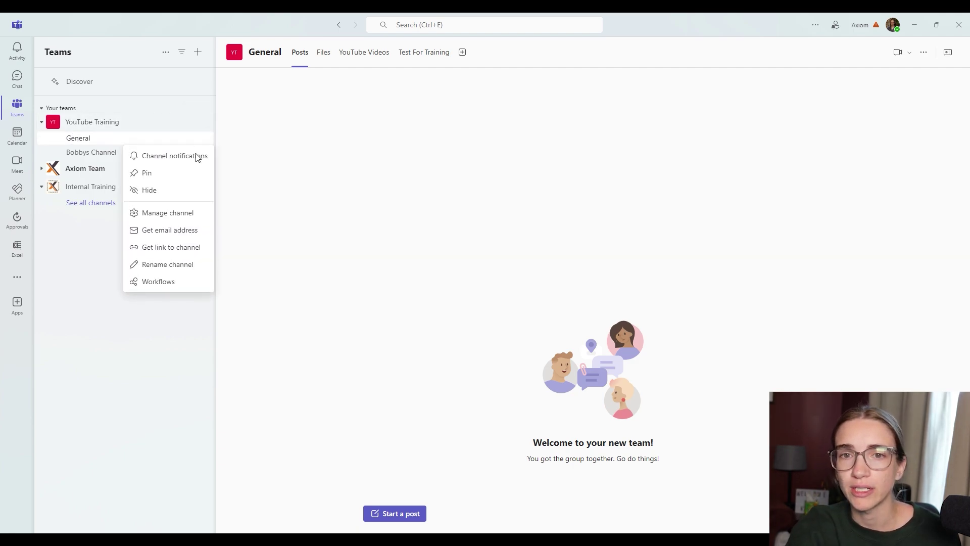
{"action": "left_click", "coordinate": [188, 264]}
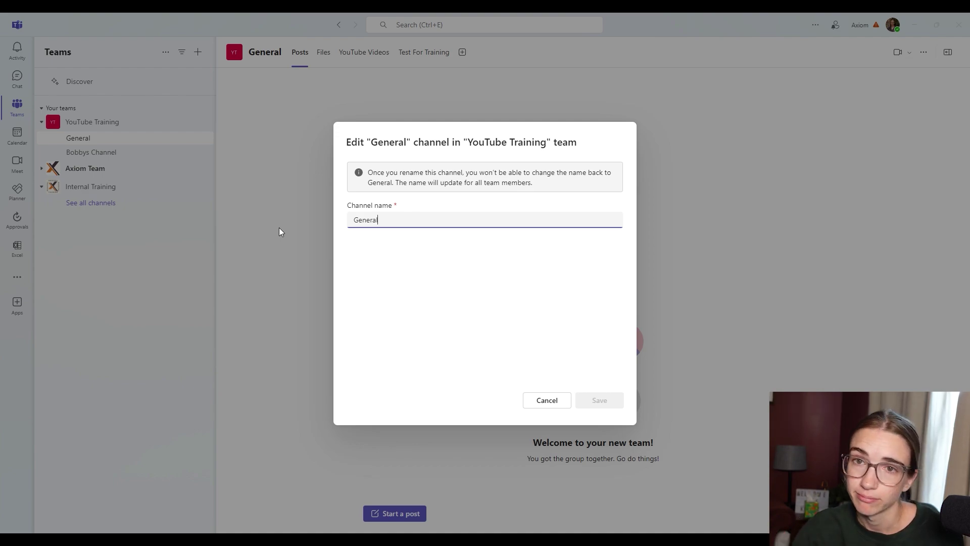
{"action": "left_click", "coordinate": [555, 400]}
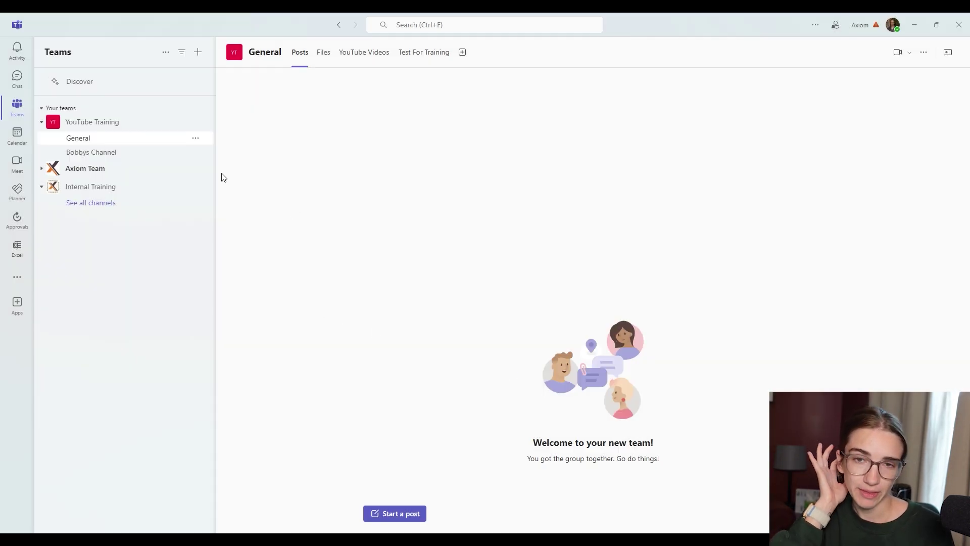
- Browse the workflow templates that can be set up for the General channel
{"action": "left_click", "coordinate": [195, 139]}
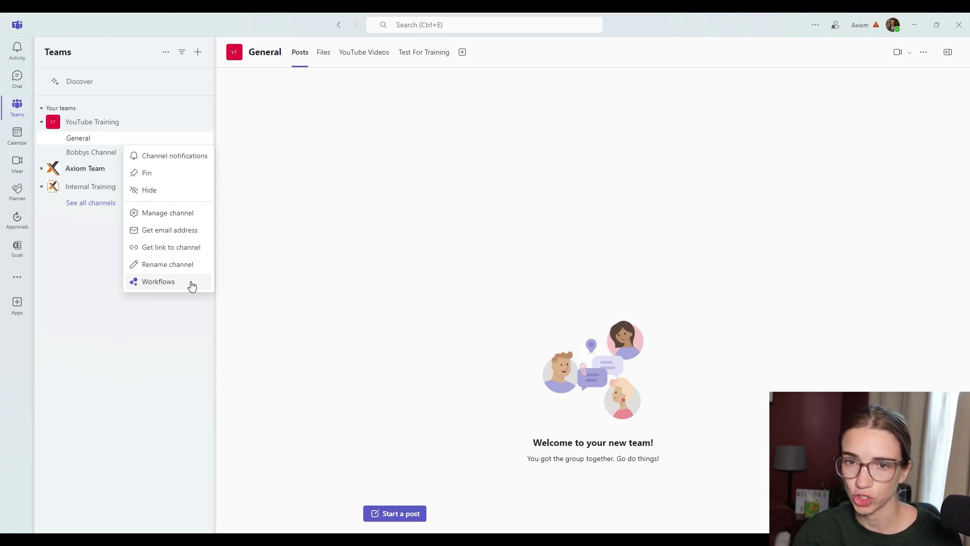
{"action": "left_click", "coordinate": [191, 285]}
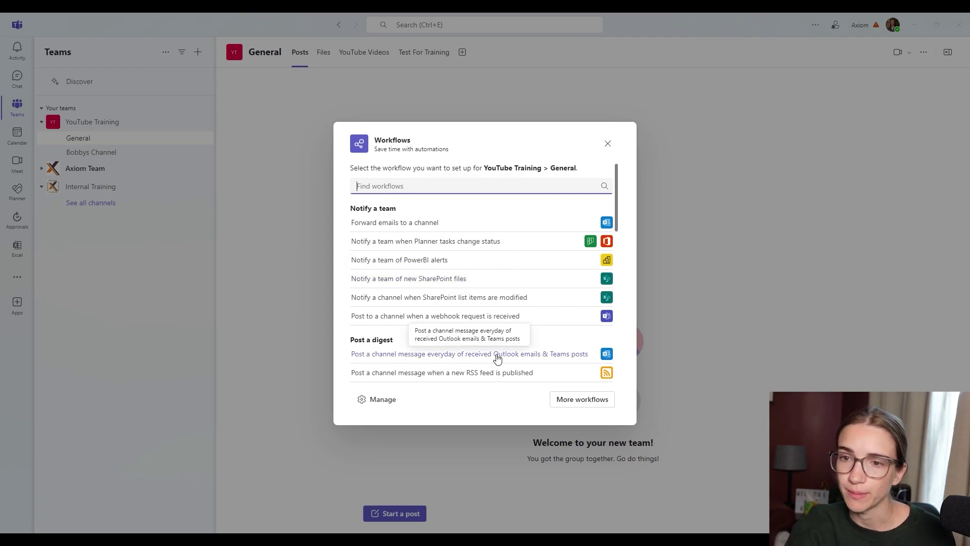
{"action": "scroll", "coordinate": [520, 283], "scroll_direction": "down", "scroll_amount": 7}
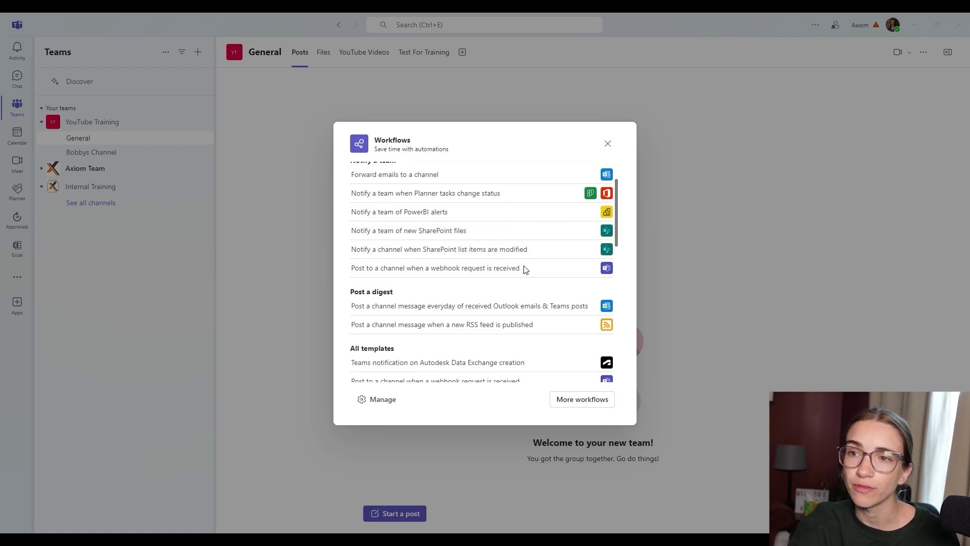
{"action": "scroll", "coordinate": [525, 277], "scroll_direction": "down", "scroll_amount": 3}
{"action": "scroll", "coordinate": [525, 278], "scroll_direction": "up", "scroll_amount": 12}
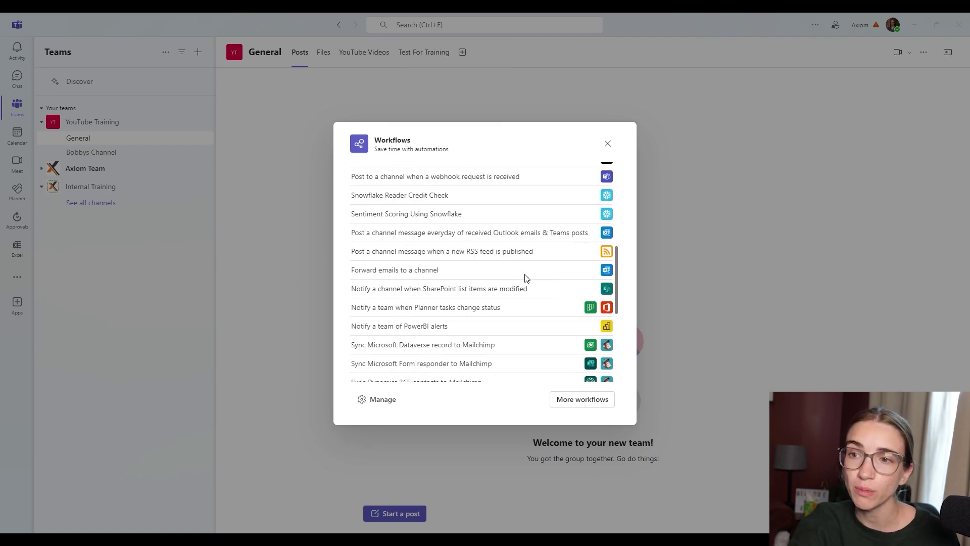